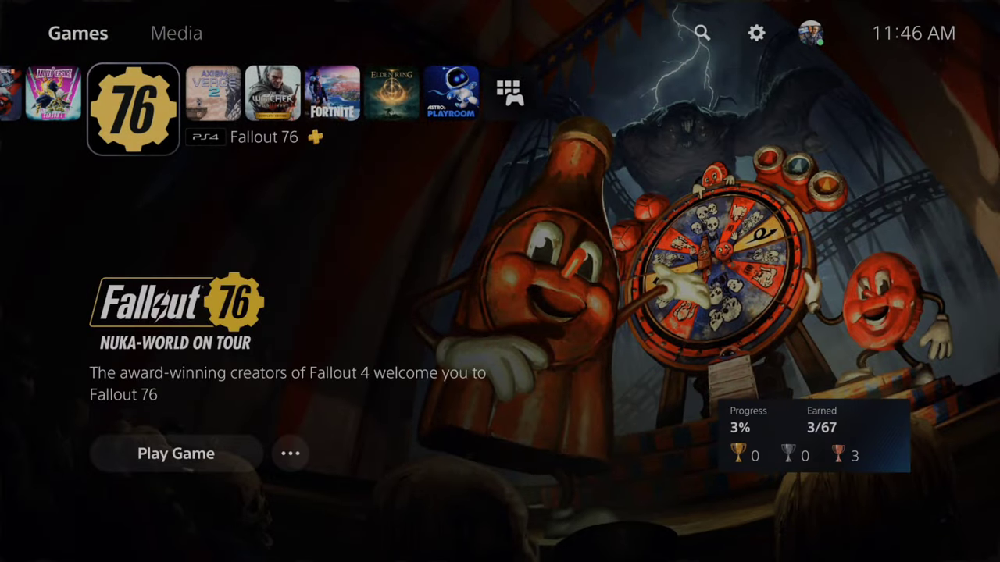
- Open Downloads/Uploads from the Control Center and check the failed Destiny 2 download's error details
{"action": "key", "text": "super"}
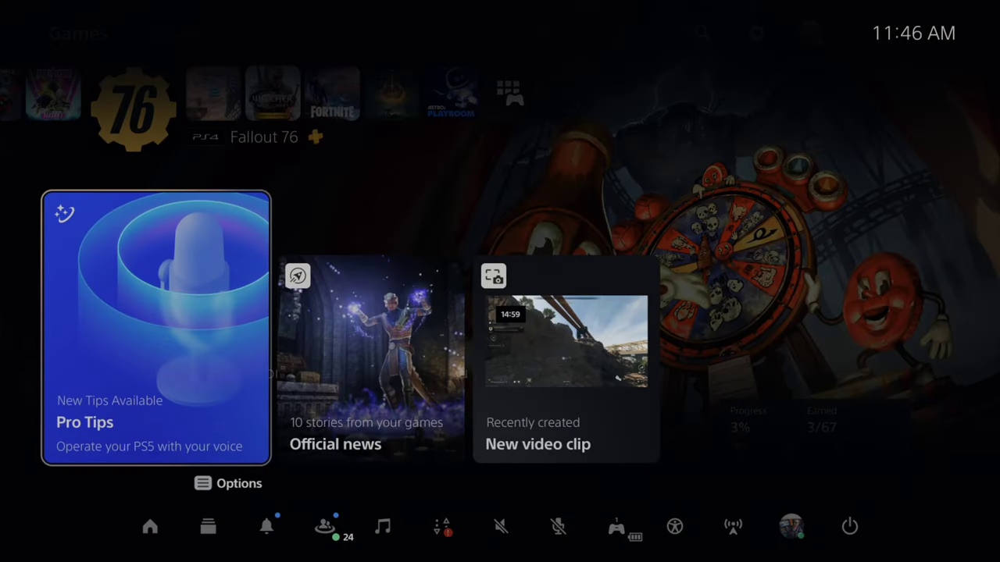
{"action": "key", "text": "Down"}
{"action": "key", "text": "Right"}
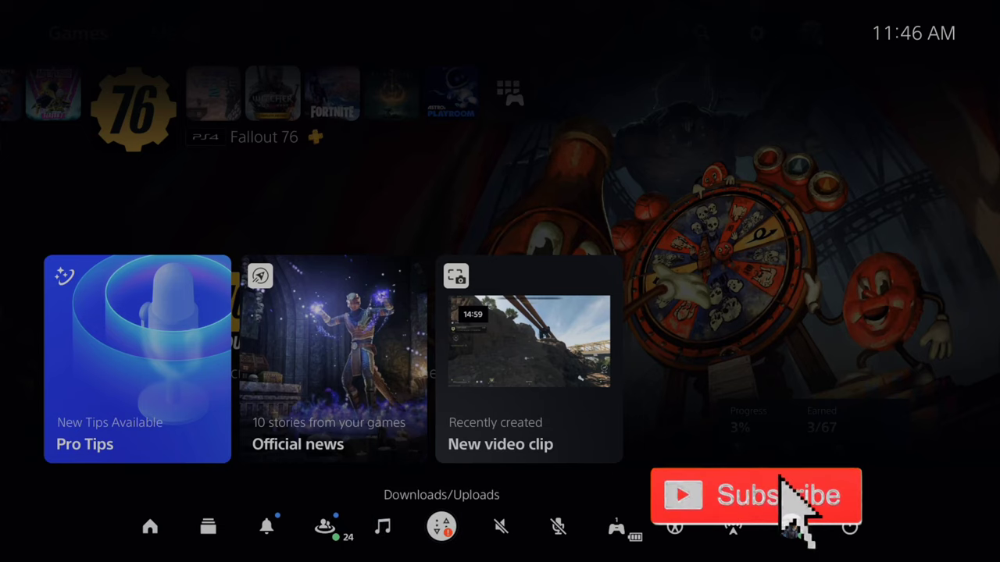
{"action": "key", "text": "Return"}
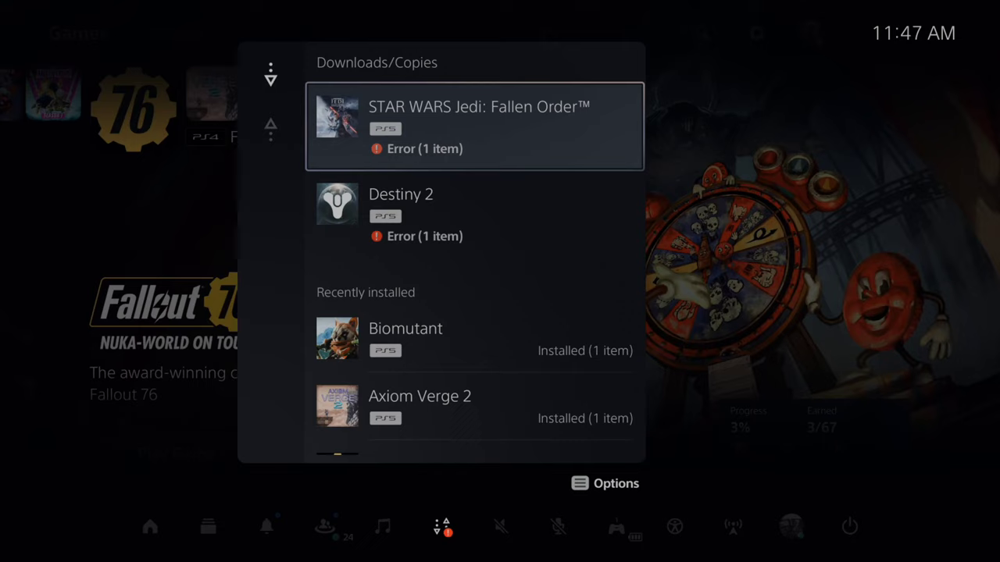
{"action": "key", "text": "Down"}
{"action": "key", "text": "Return"}
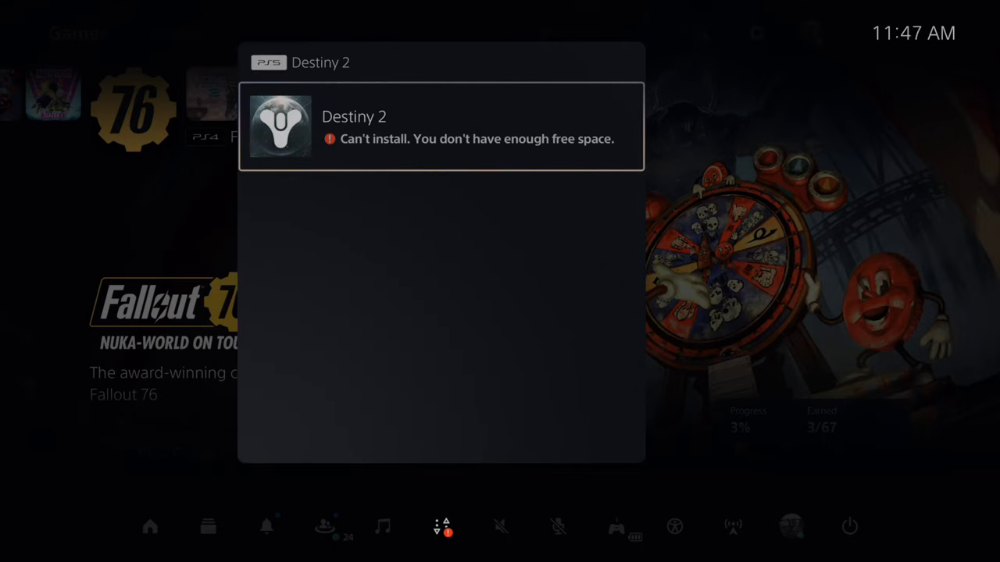
{"action": "key", "text": "Escape"}
- Cancel and delete the failed STAR WARS Jedi: Fallen Order download
{"action": "key", "text": "Up"}
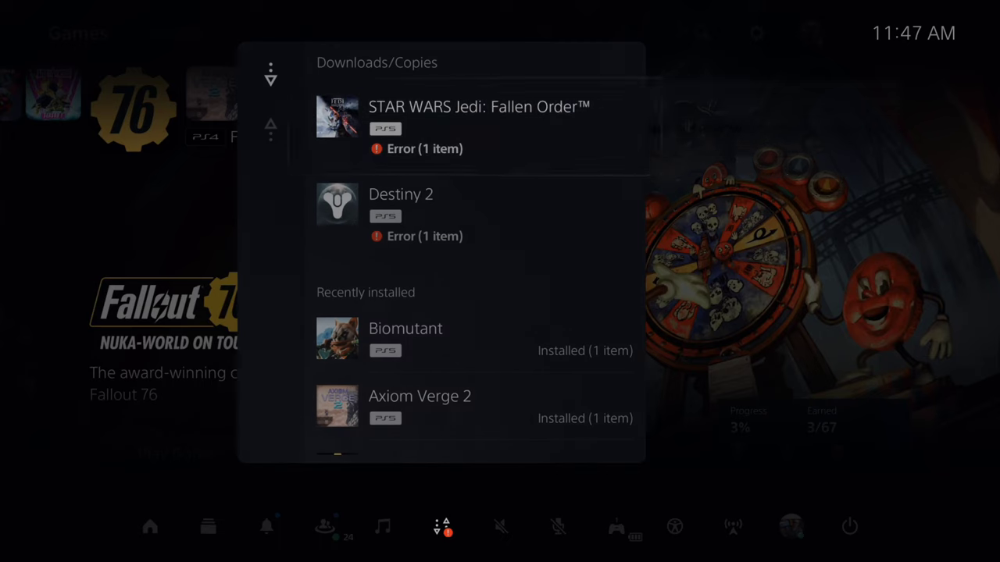
{"action": "key", "text": "Menu"}
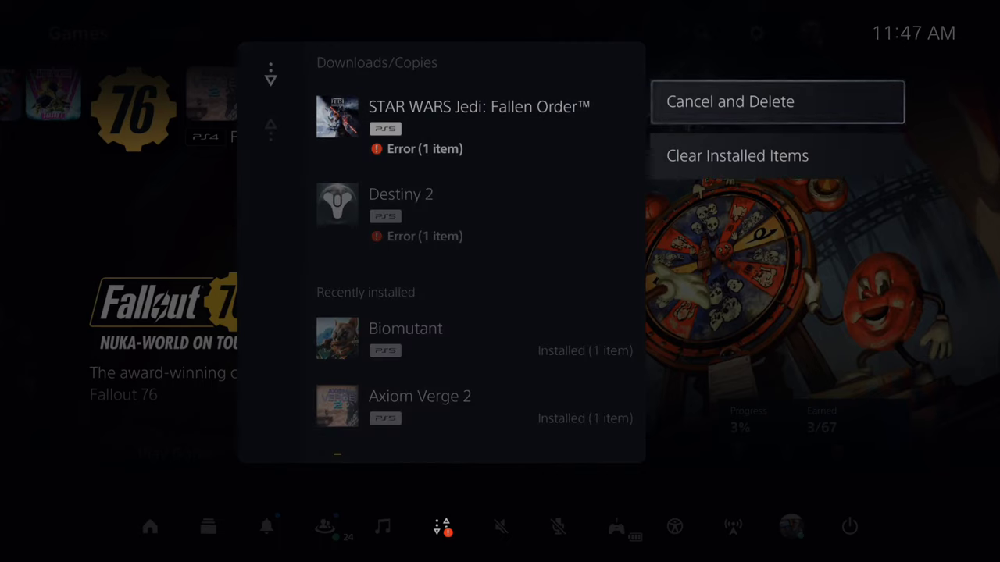
{"action": "key", "text": "Return"}
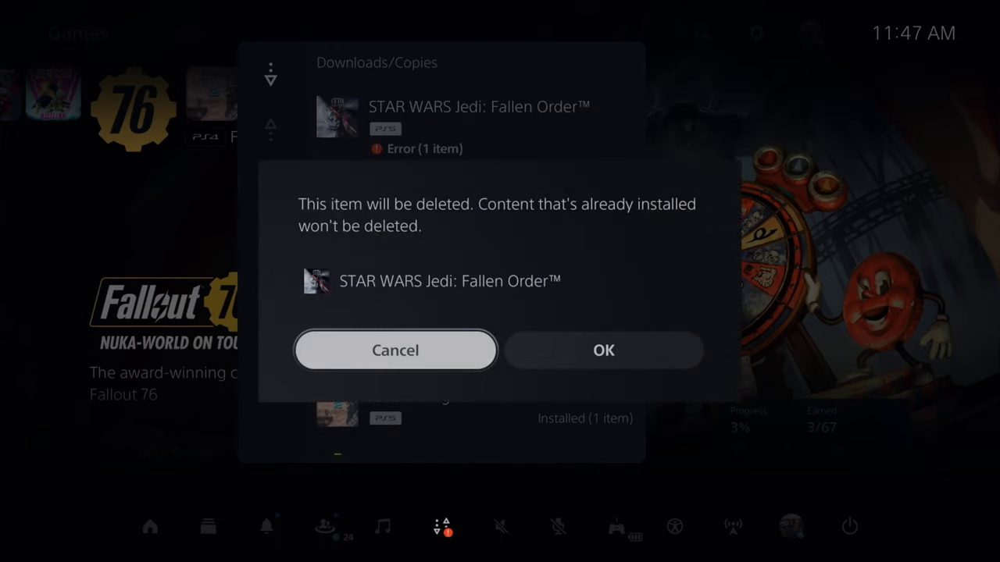
{"action": "key", "text": "Right"}
{"action": "key", "text": "Return"}
- Cancel and delete the failed Destiny 2 download, then close the downloads panel
{"action": "key", "text": "Menu"}
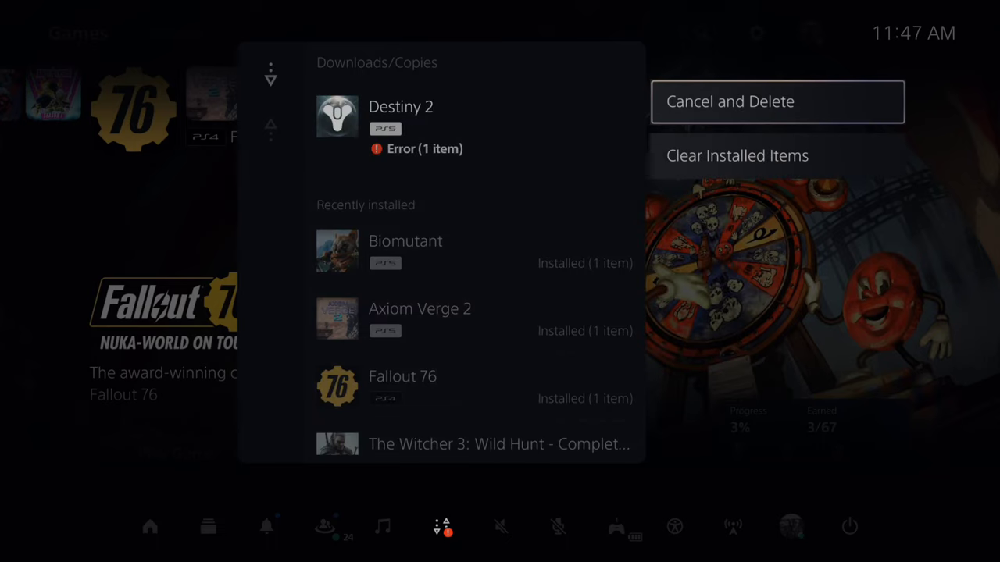
{"action": "key", "text": "Return"}
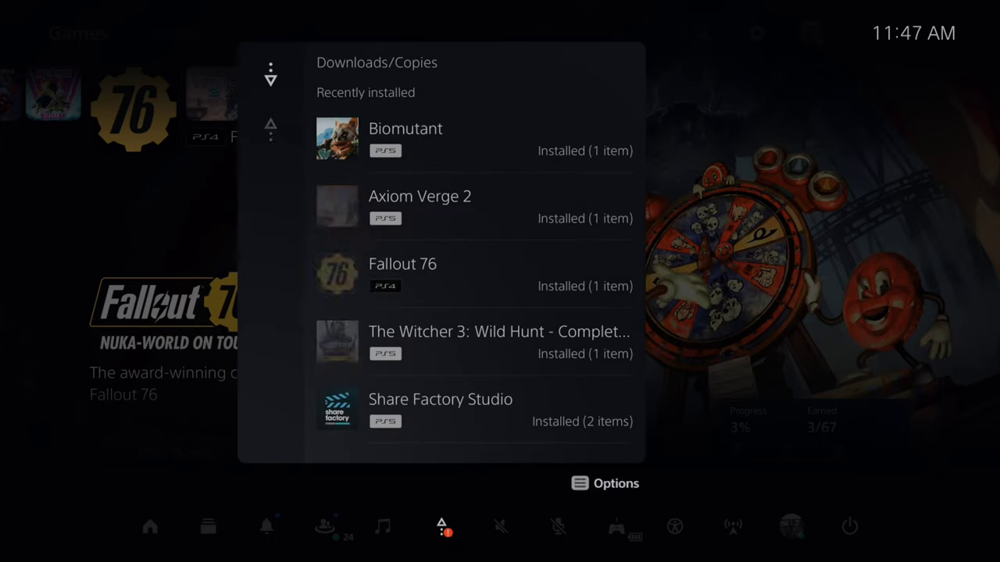
{"action": "key", "text": "Escape"}
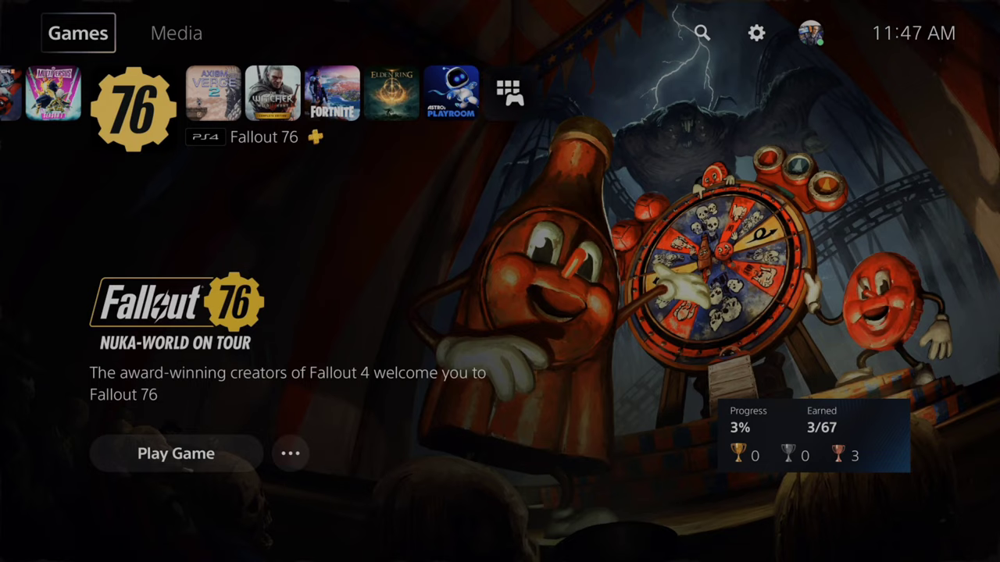
- Go to Settings > Storage > Console Storage and open the Games and Apps list
{"action": "key", "text": "Right"}
{"action": "key", "text": "Return"}
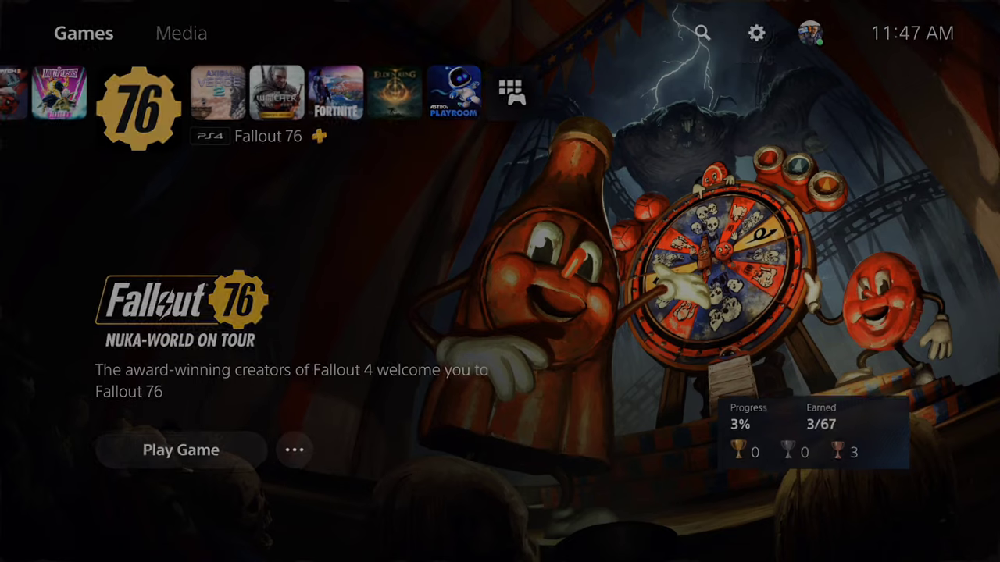
{"action": "key", "text": "Down"}
{"action": "key", "text": "Down"}
{"action": "key", "text": "Down"}
{"action": "key", "text": "Down"}
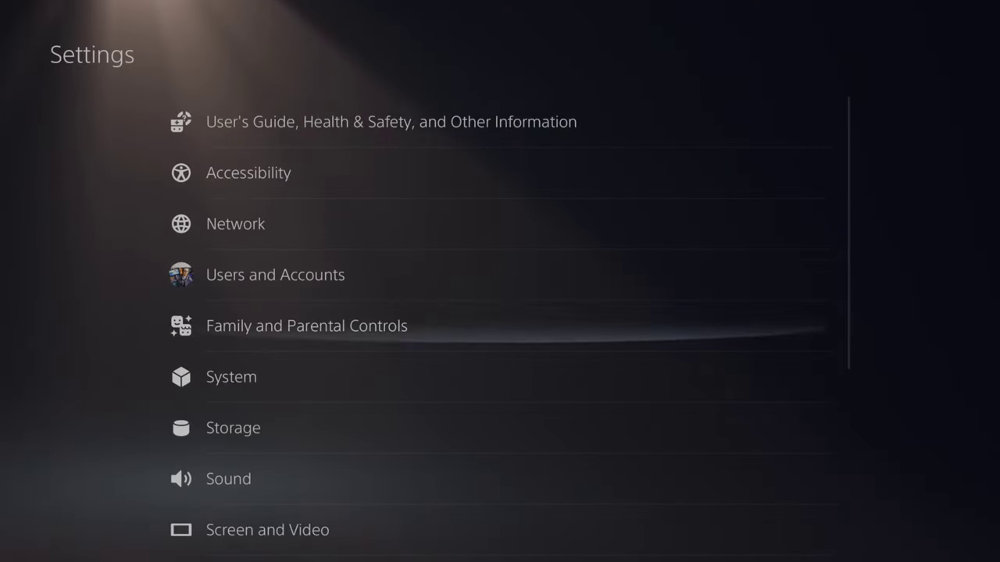
{"action": "key", "text": "Return"}
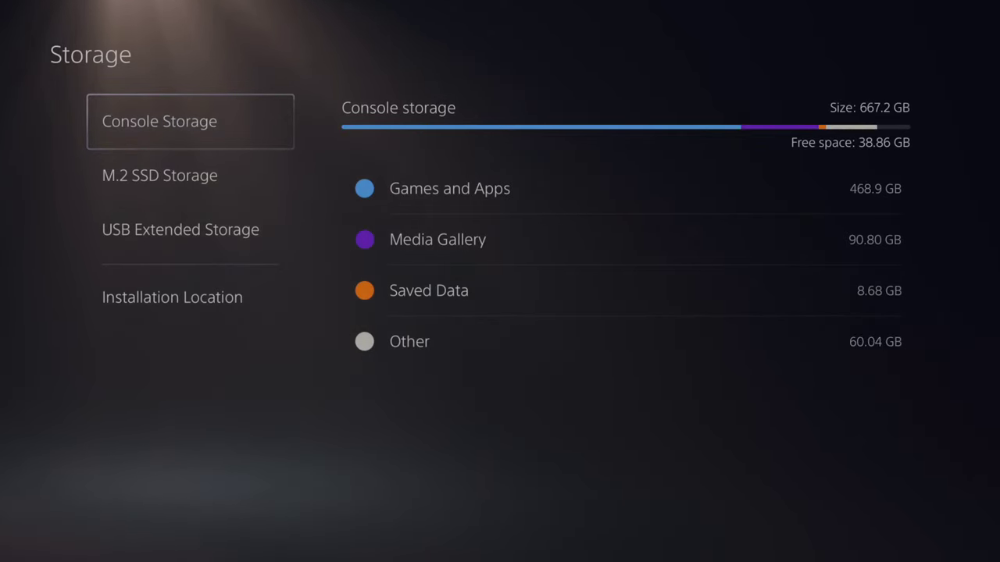
{"action": "key", "text": "Right"}
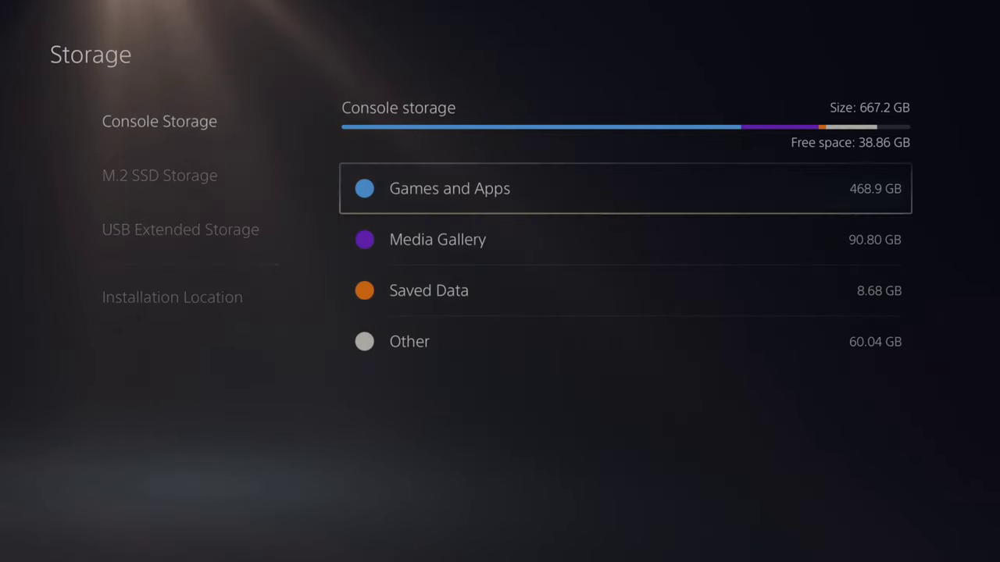
{"action": "key", "text": "Return"}
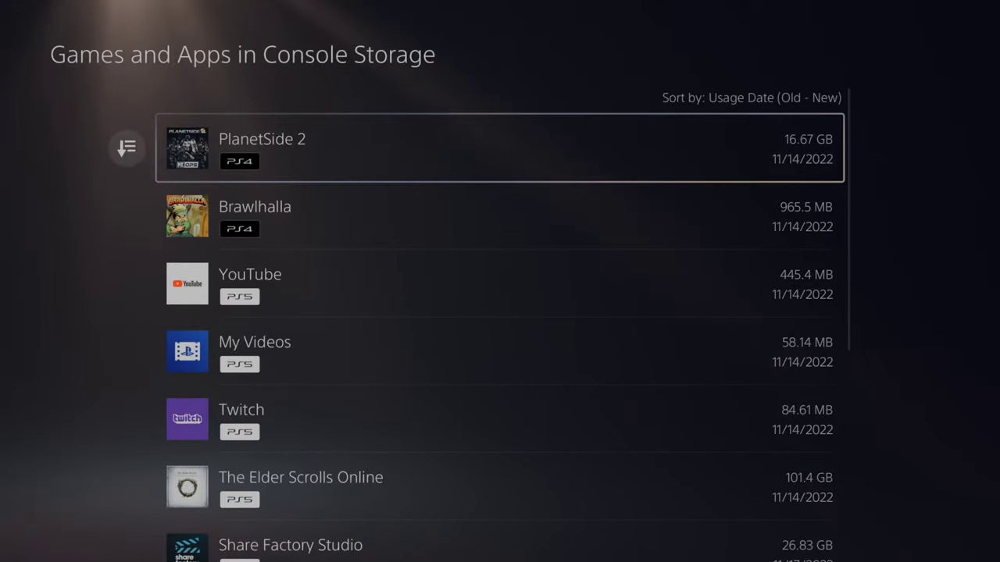
- Select only Biomutant for deletion and delete it, raising free space to 51.88 GB
{"action": "key", "text": "Menu"}
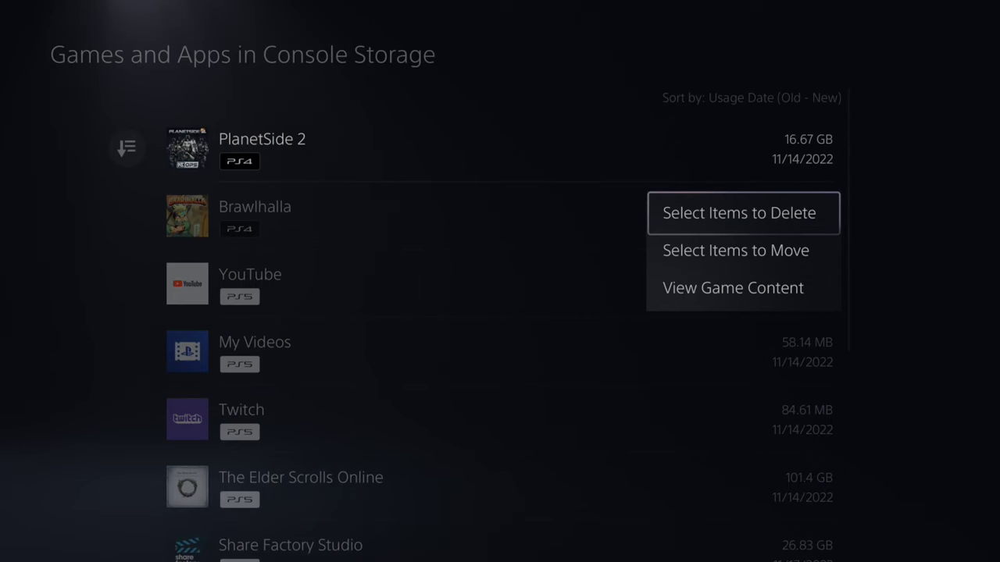
{"action": "key", "text": "Return"}
{"action": "key", "text": "Return"}
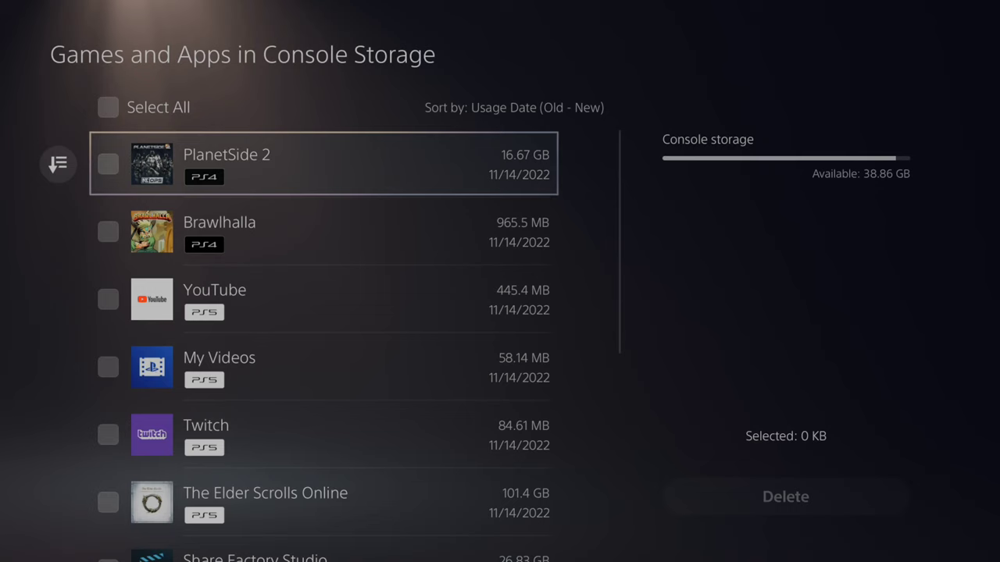
{"action": "key", "text": "Down"}
{"action": "key", "text": "Down"}
{"action": "key", "text": "Down"}
{"action": "key", "text": "Down"}
{"action": "key", "text": "Down"}
{"action": "key", "text": "Down"}
{"action": "key", "text": "Down"}
{"action": "key", "text": "Down"}
{"action": "key", "text": "Down"}
{"action": "key", "text": "Down"}
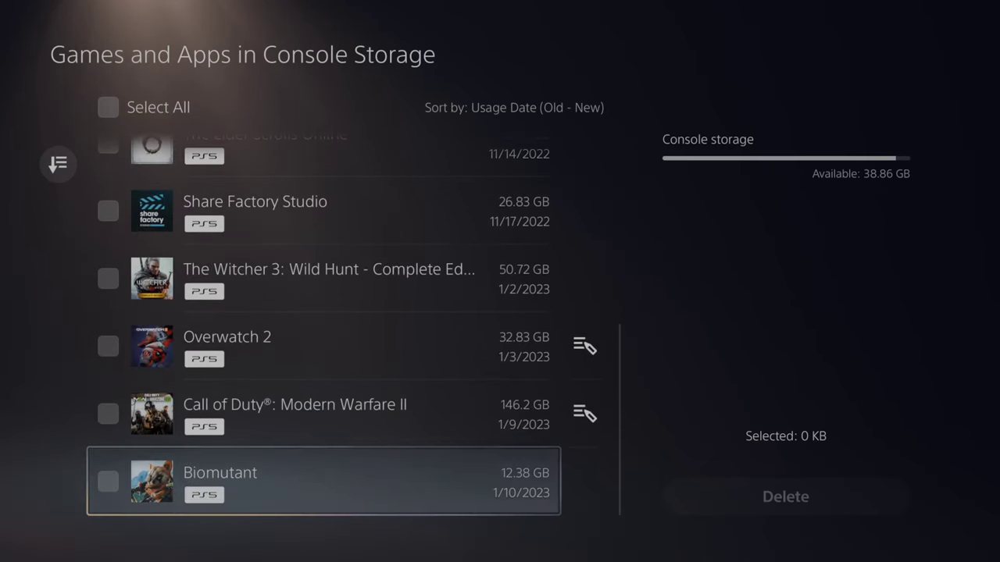
{"action": "key", "text": "Return"}
{"action": "key", "text": "Right"}
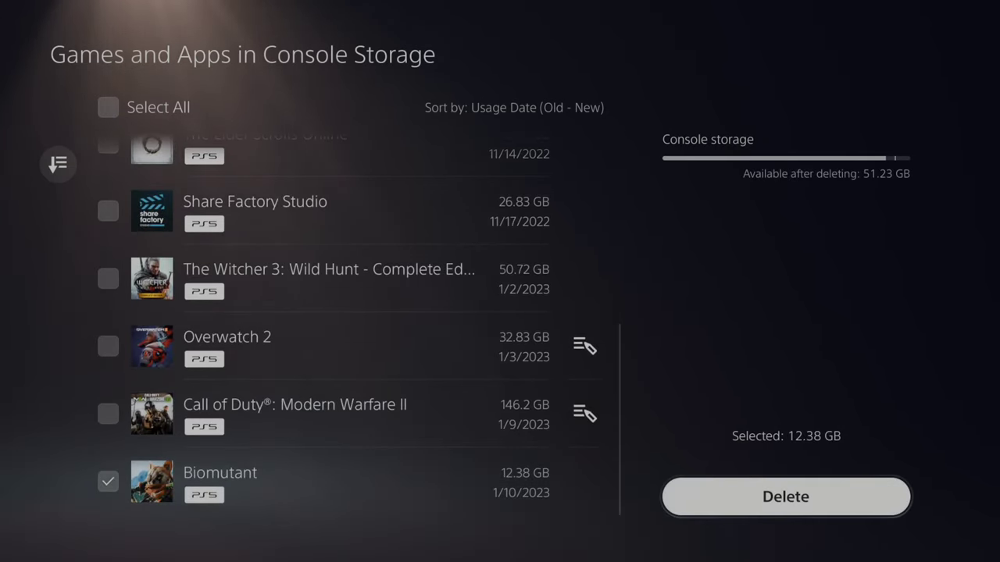
{"action": "key", "text": "Return"}
{"action": "key", "text": "Right"}
{"action": "key", "text": "Return"}
{"action": "key", "text": "Escape"}
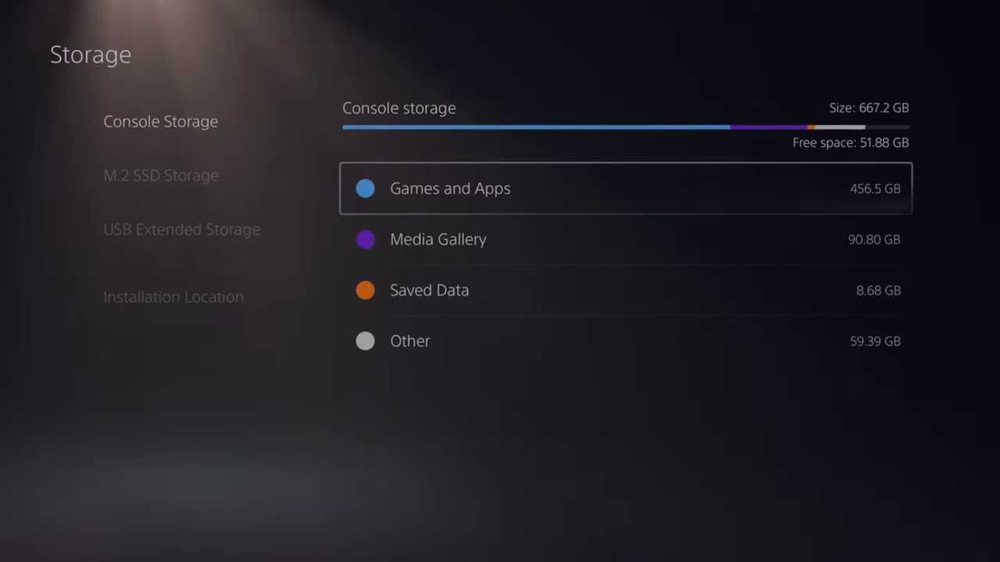
- Go to Settings > Users and Accounts > Other and open the Restore Licenses confirmation
{"action": "key", "text": "Left"}
{"action": "key", "text": "Escape"}
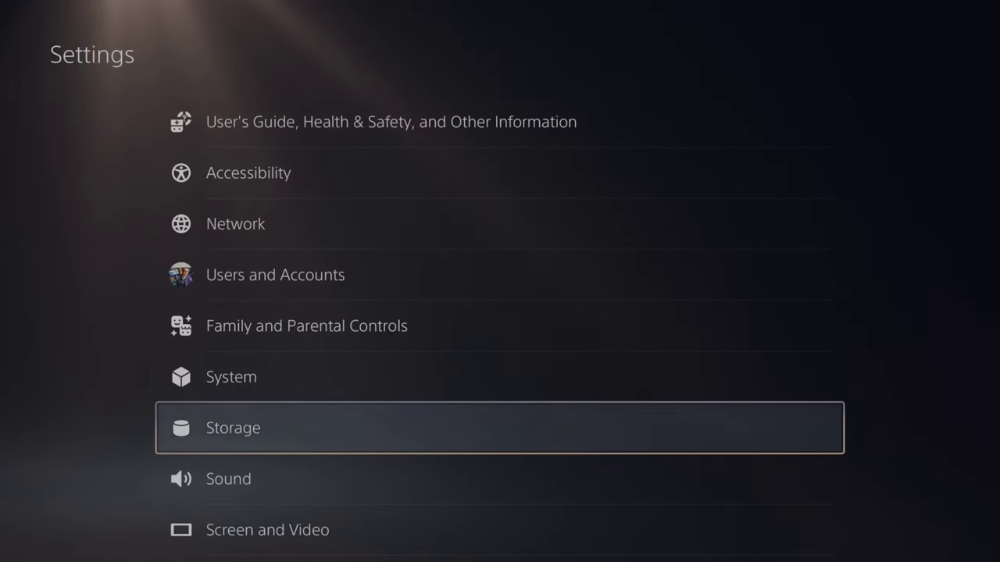
{"action": "key", "text": "Up"}
{"action": "key", "text": "Up"}
{"action": "key", "text": "Up"}
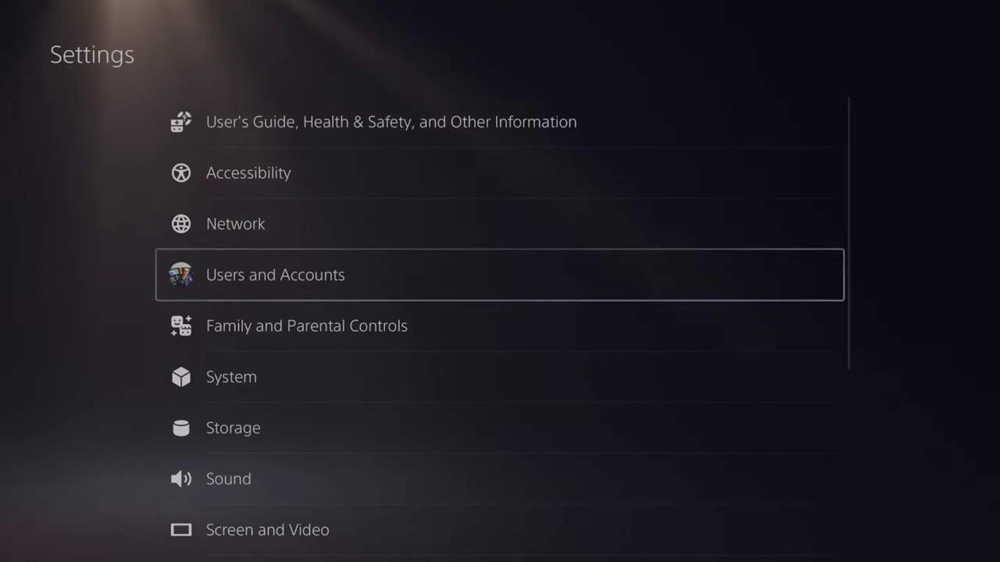
{"action": "key", "text": "Return"}
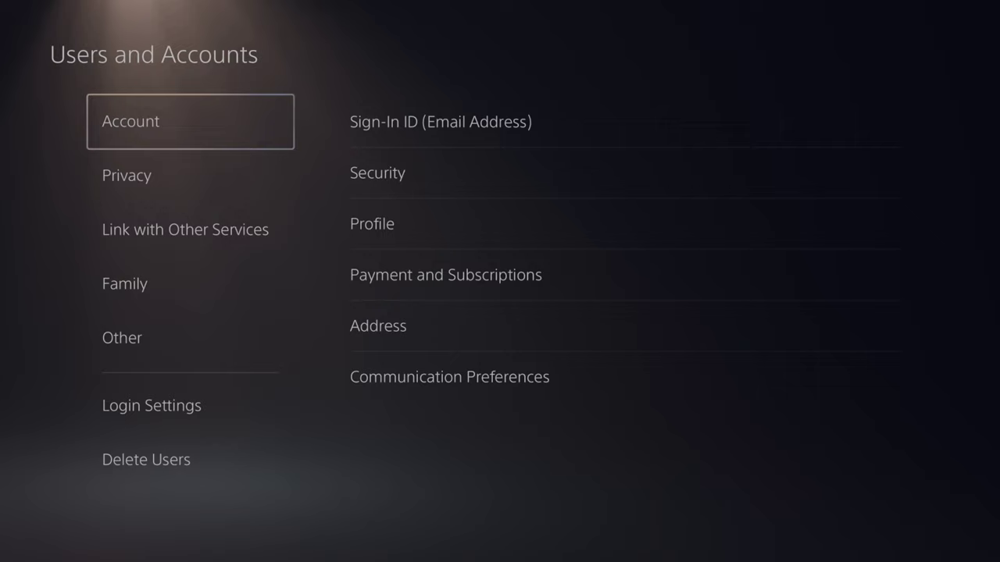
{"action": "key", "text": "Down"}
{"action": "key", "text": "Down"}
{"action": "key", "text": "Down"}
{"action": "key", "text": "Down"}
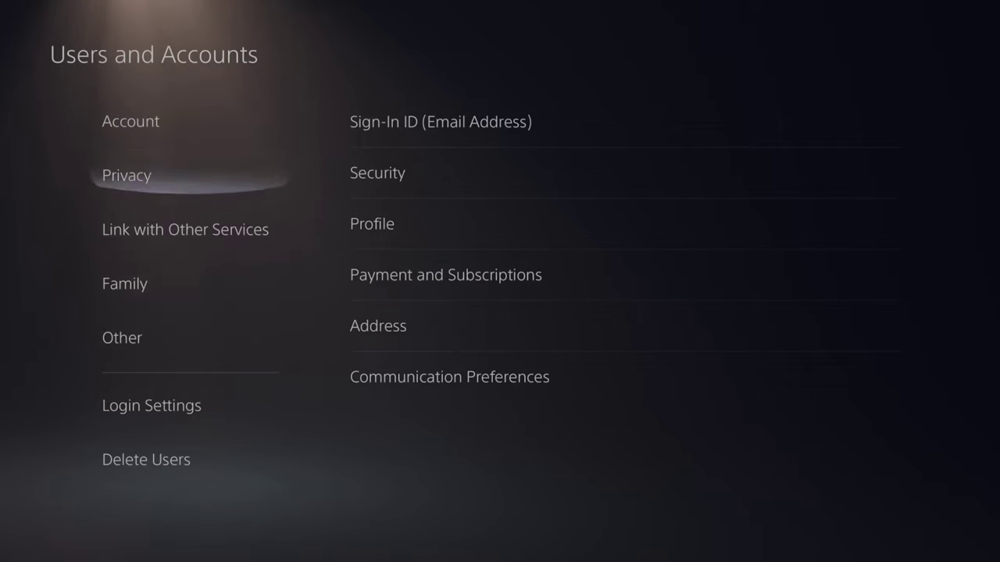
{"action": "key", "text": "Right"}
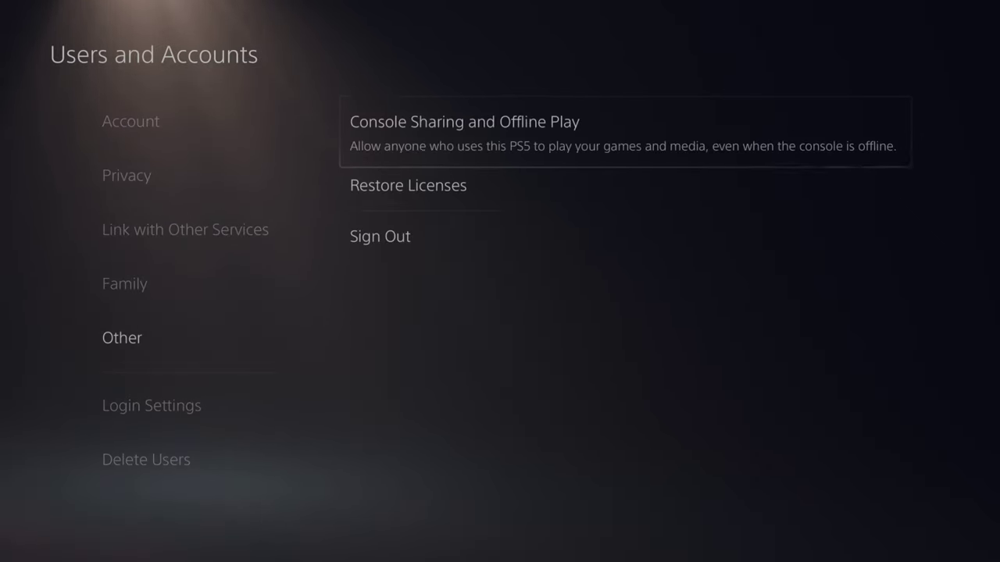
{"action": "key", "text": "Down"}
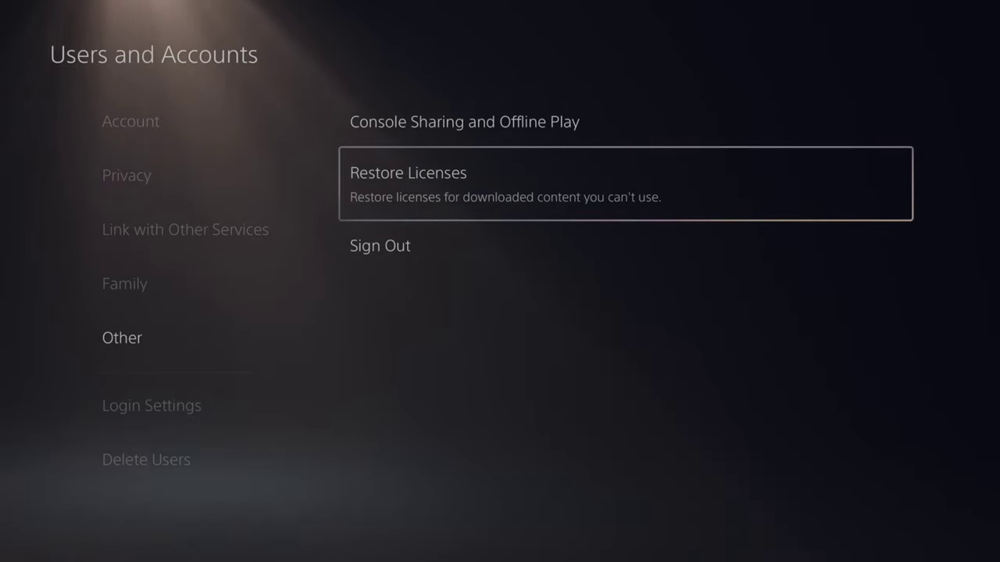
{"action": "key", "text": "Return"}
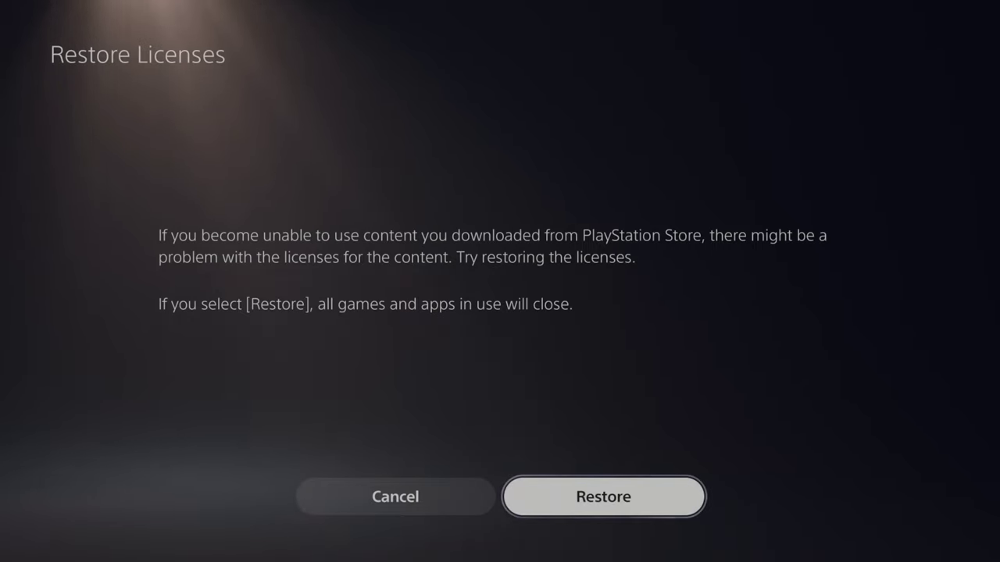
- Leave Restore Licenses and set Console Sharing and Offline Play to Disable
{"action": "key", "text": "Escape"}
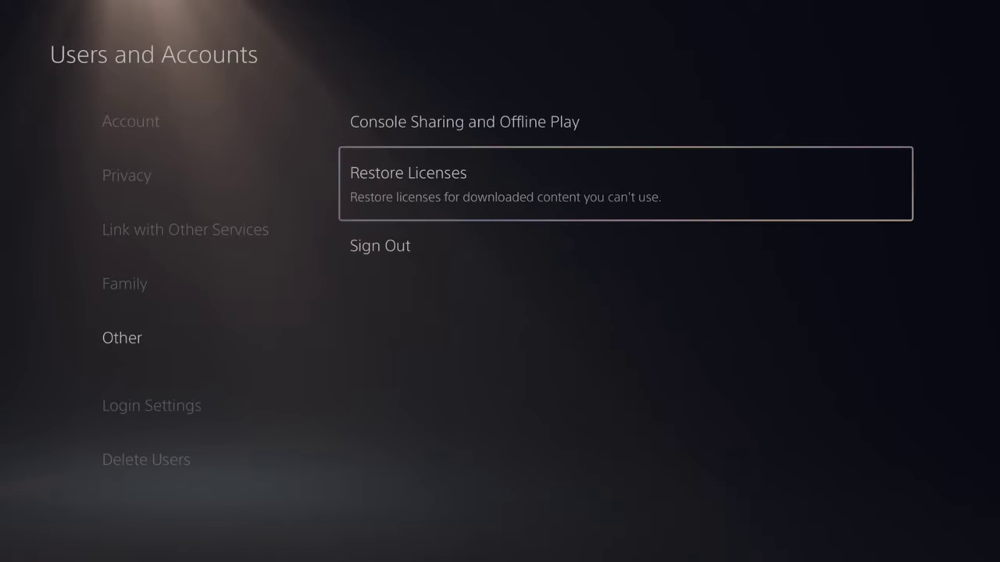
{"action": "key", "text": "Up"}
{"action": "key", "text": "Return"}
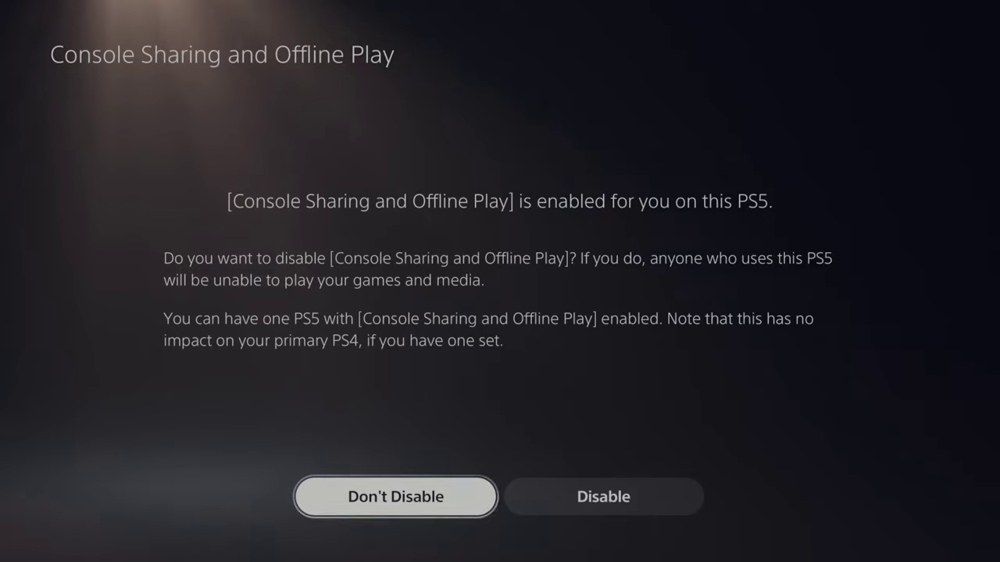
{"action": "key", "text": "Right"}
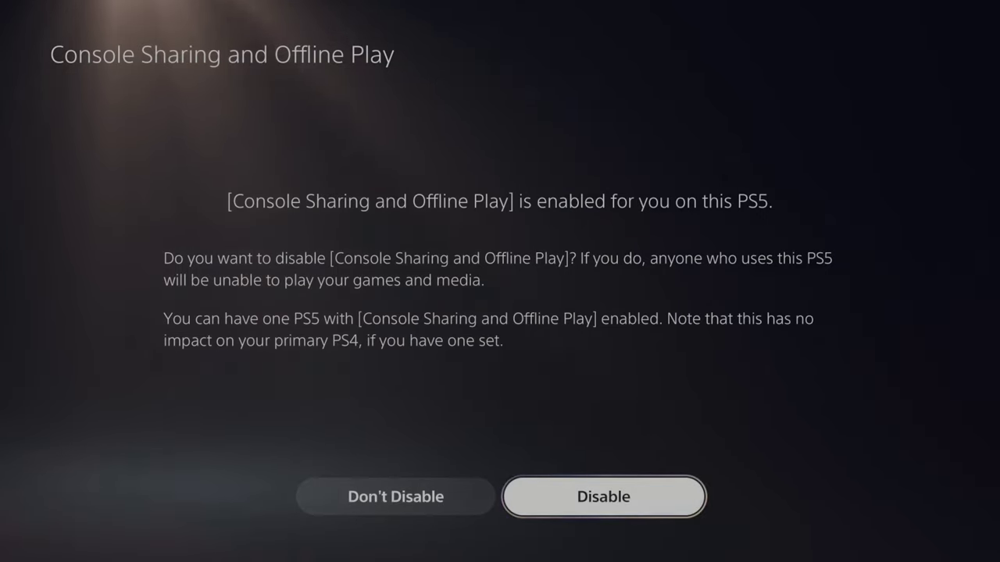
{"action": "key", "text": "Return"}
{"action": "key", "text": "Down"}
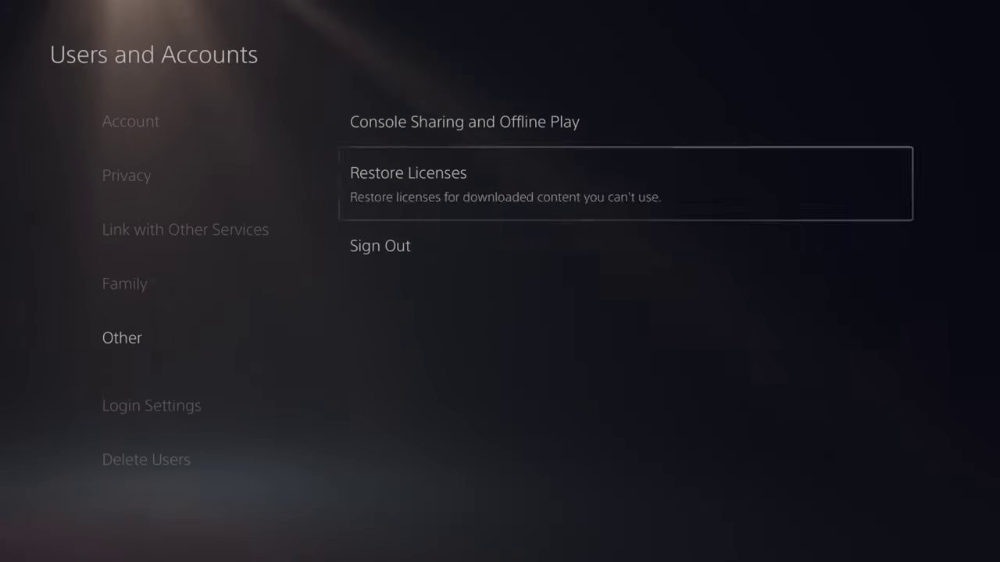
{"action": "key", "text": "Down"}
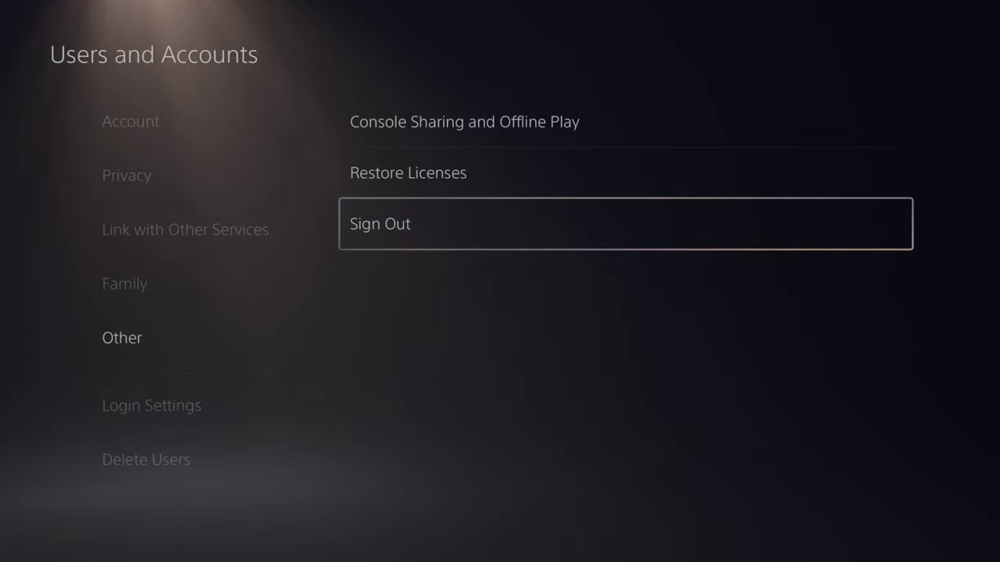
- In Settings > System, run Update System Software > Update Using Internet and confirm it's up to date
{"action": "key", "text": "Left"}
{"action": "key", "text": "Escape"}
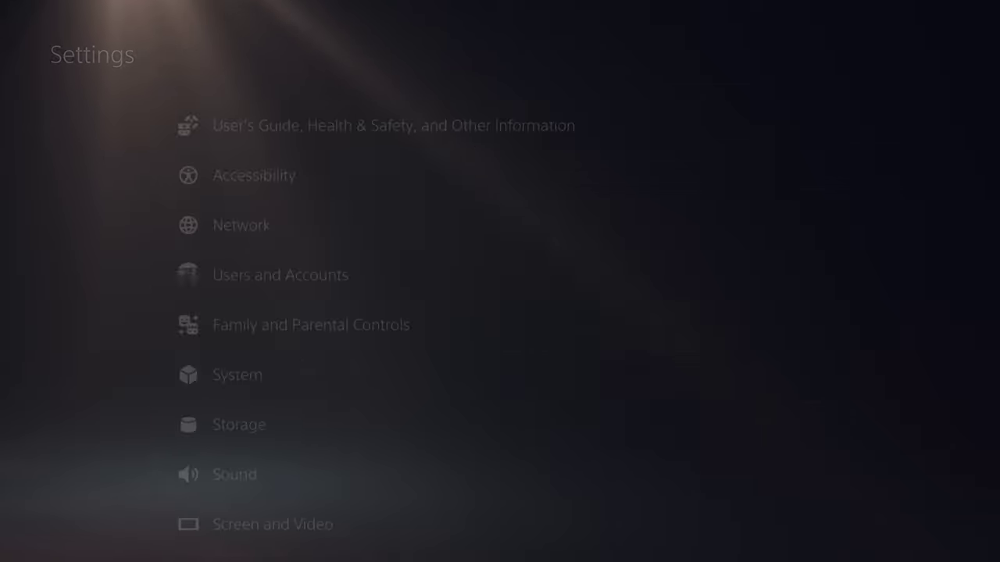
{"action": "key", "text": "Down"}
{"action": "key", "text": "Down"}
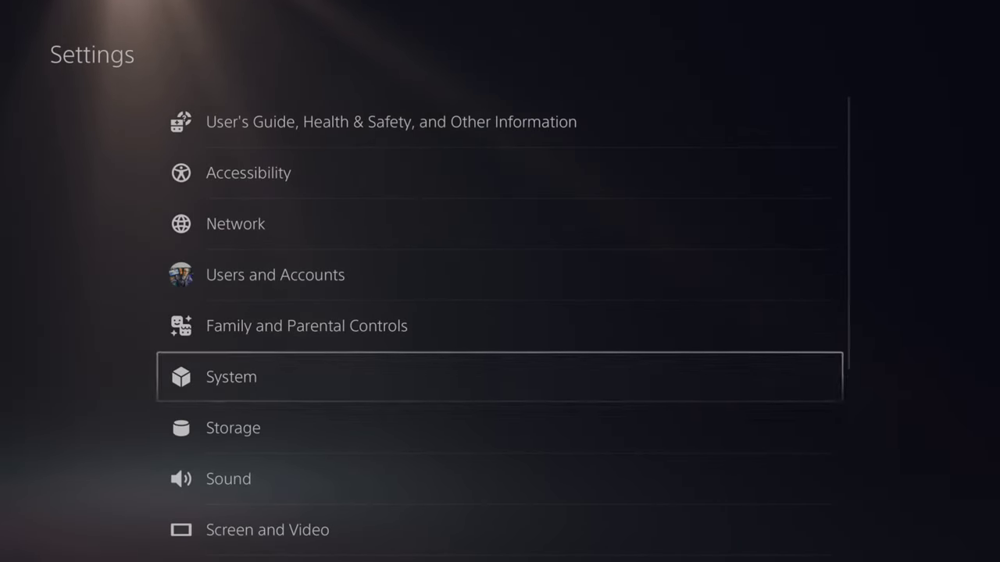
{"action": "key", "text": "Return"}
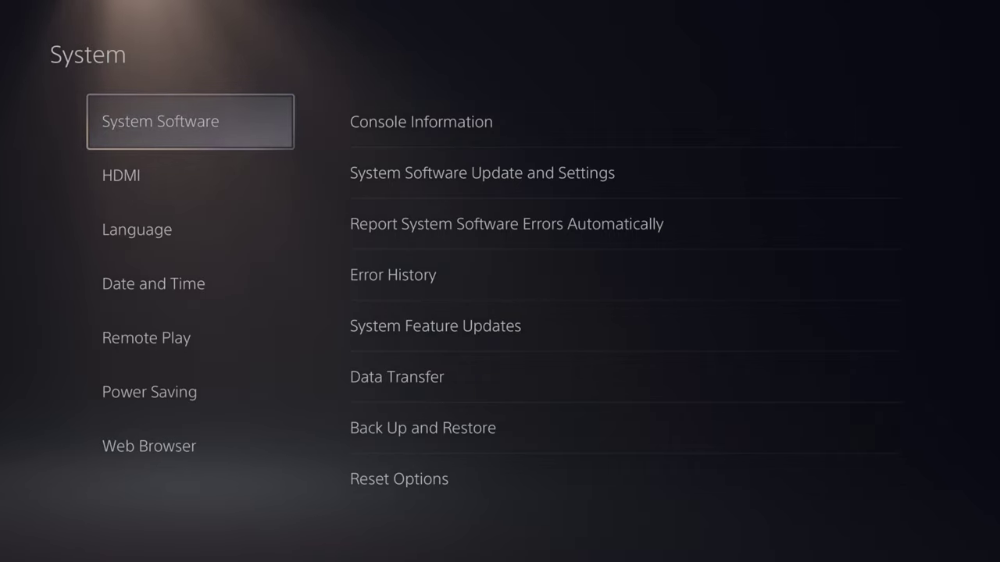
{"action": "key", "text": "Right"}
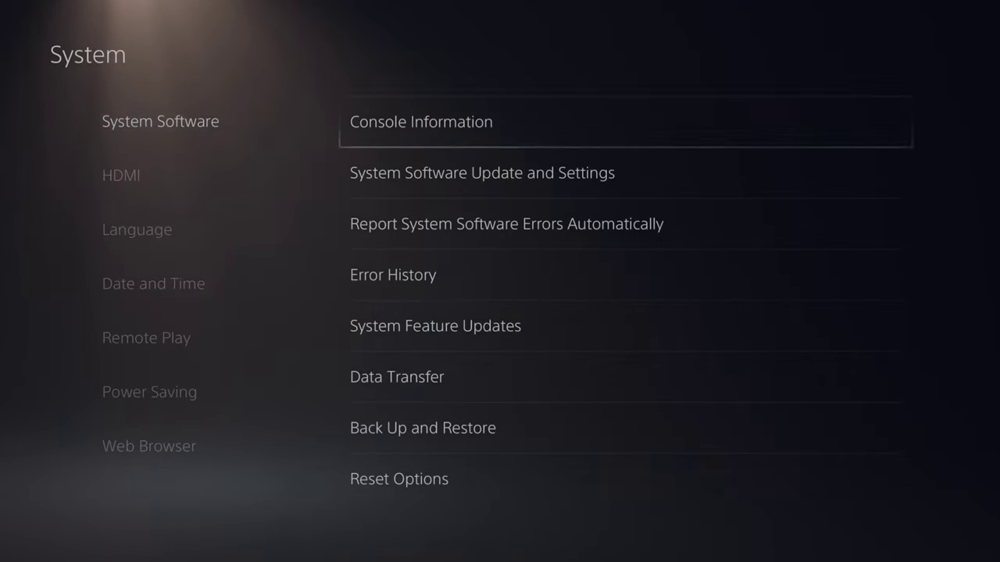
{"action": "key", "text": "Down"}
{"action": "key", "text": "Return"}
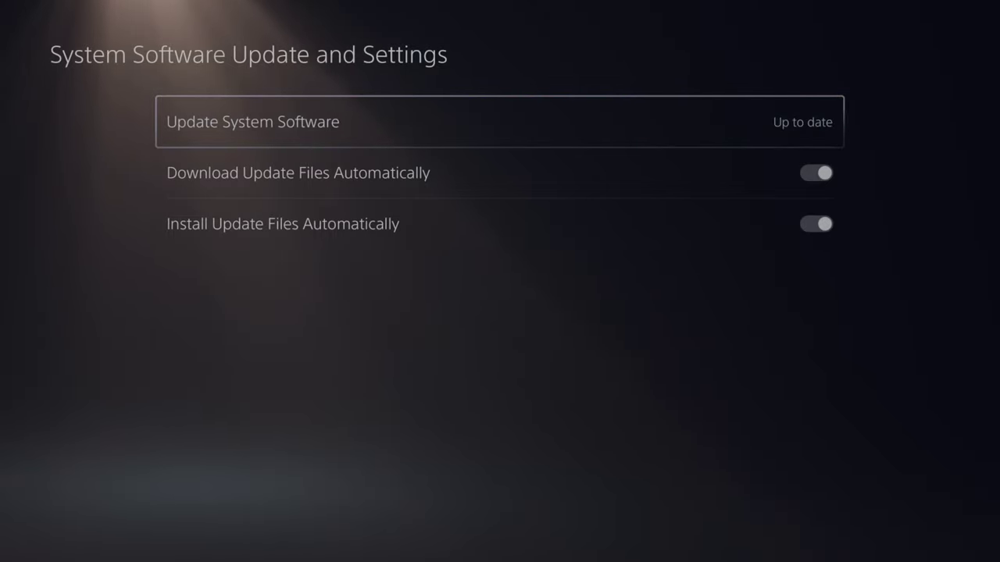
{"action": "key", "text": "Return"}
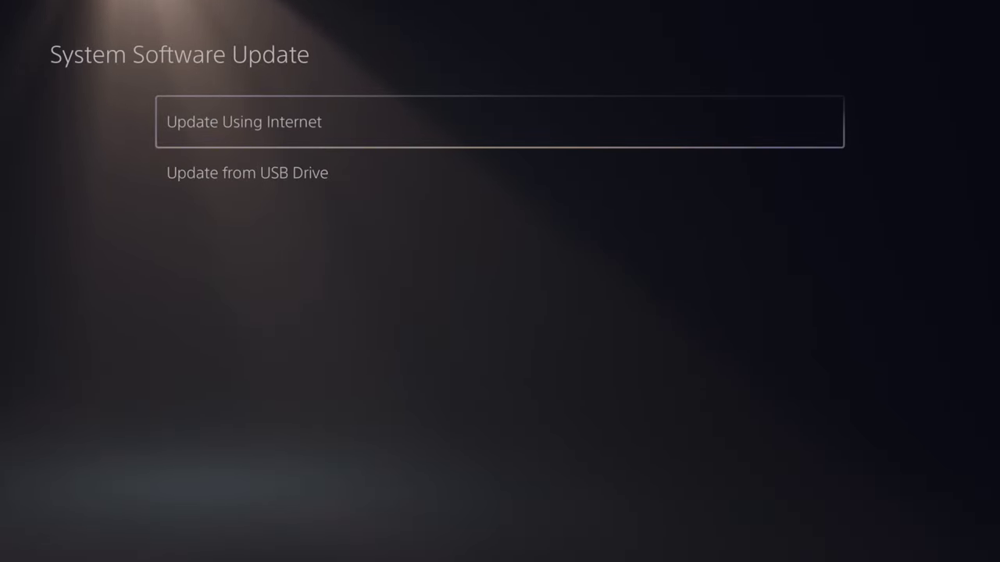
{"action": "key", "text": "Return"}
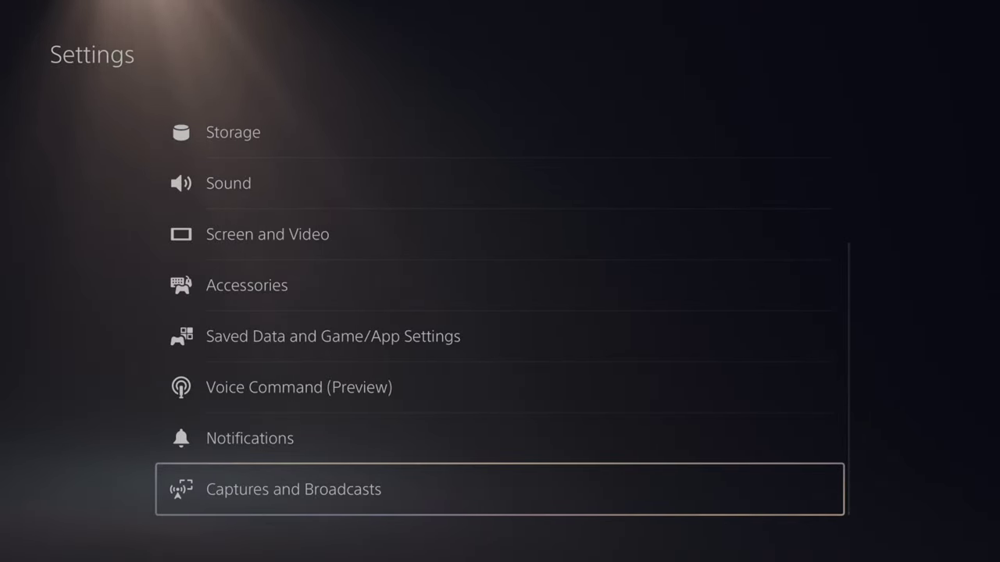
- Turn off the PS5 from the Control Center's Power menu and restart it in Safe Mode
{"action": "key", "text": "super"}
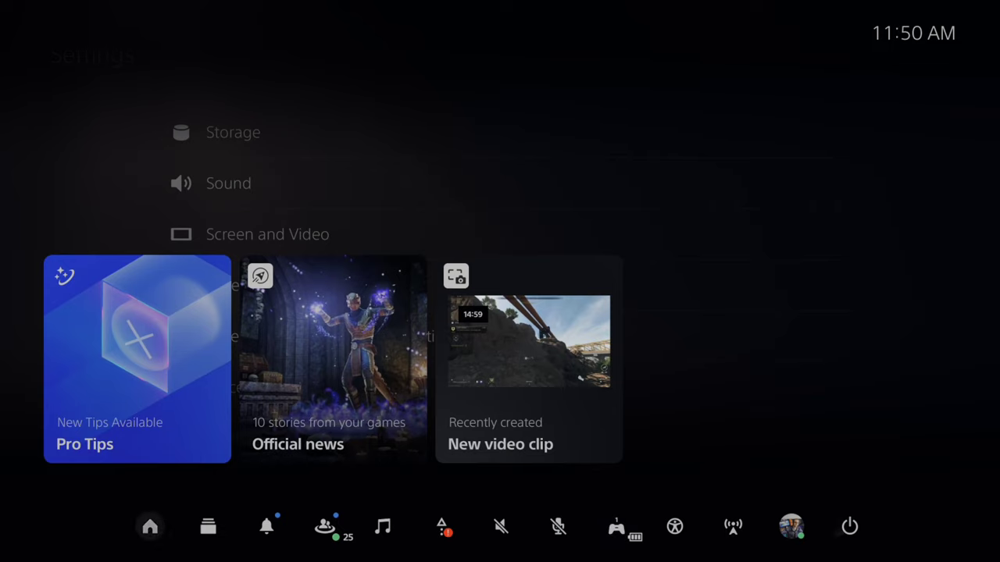
{"action": "key", "text": "Return"}
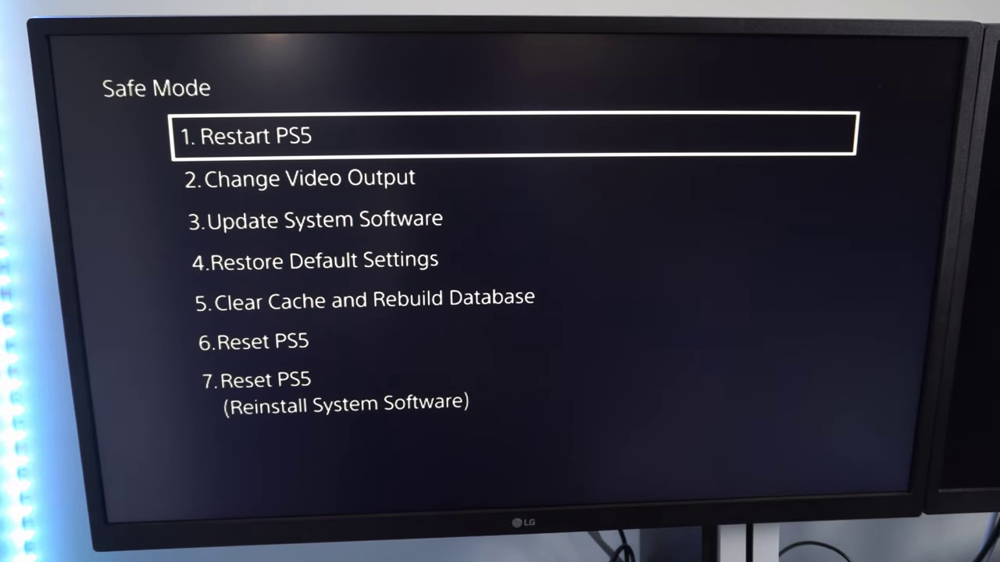
- In Safe Mode, choose 5. Clear Cache and Rebuild Database, then 2. Rebuild Database
{"action": "key", "text": "Down"}
{"action": "key", "text": "Down"}
{"action": "key", "text": "Down"}
{"action": "key", "text": "Down"}
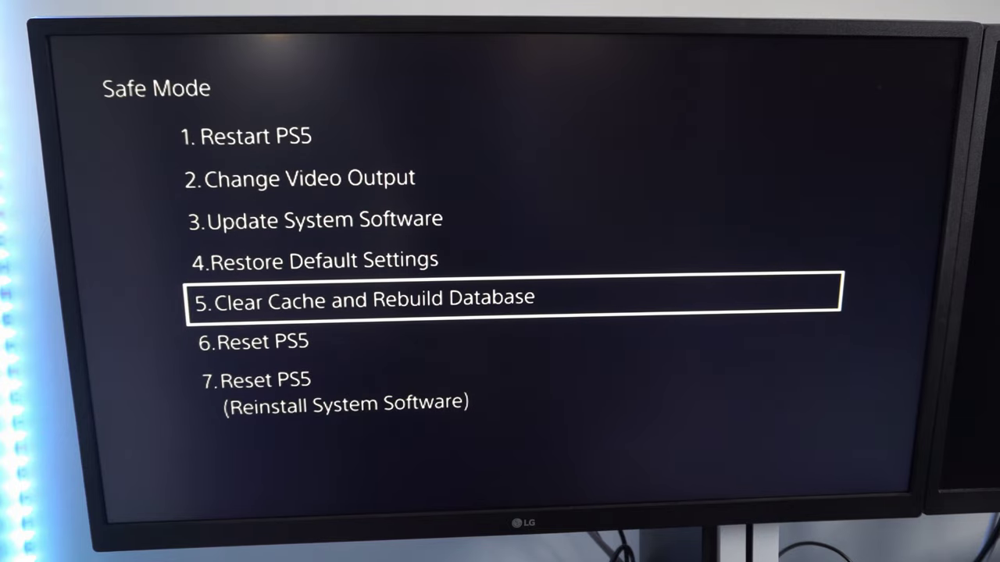
{"action": "key", "text": "Return"}
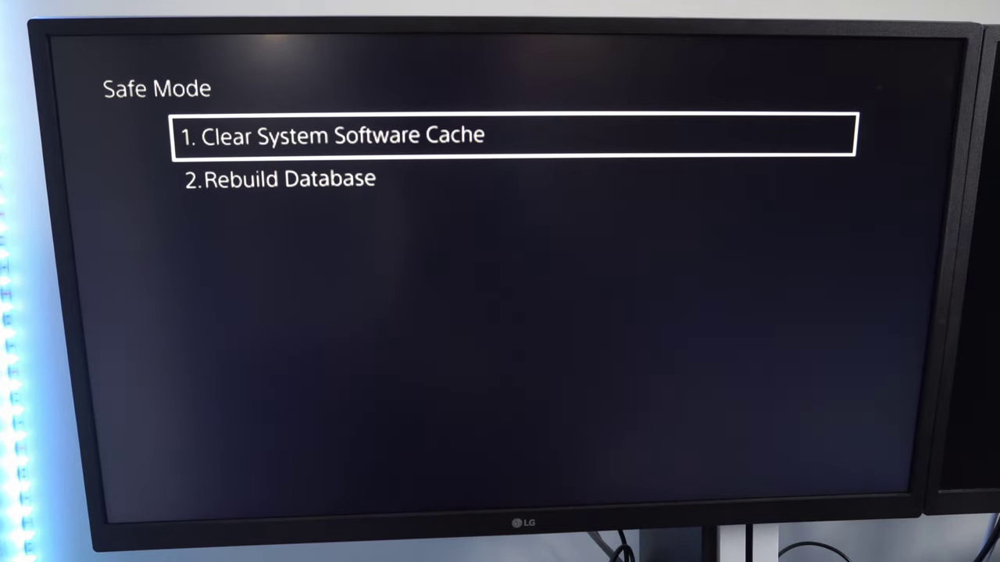
{"action": "key", "text": "Down"}
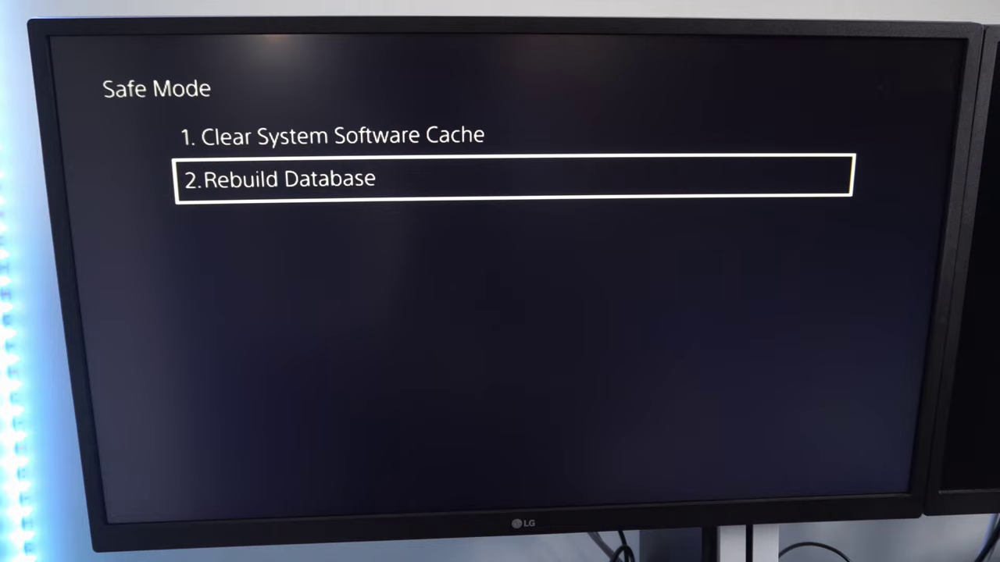
{"action": "key", "text": "Return"}
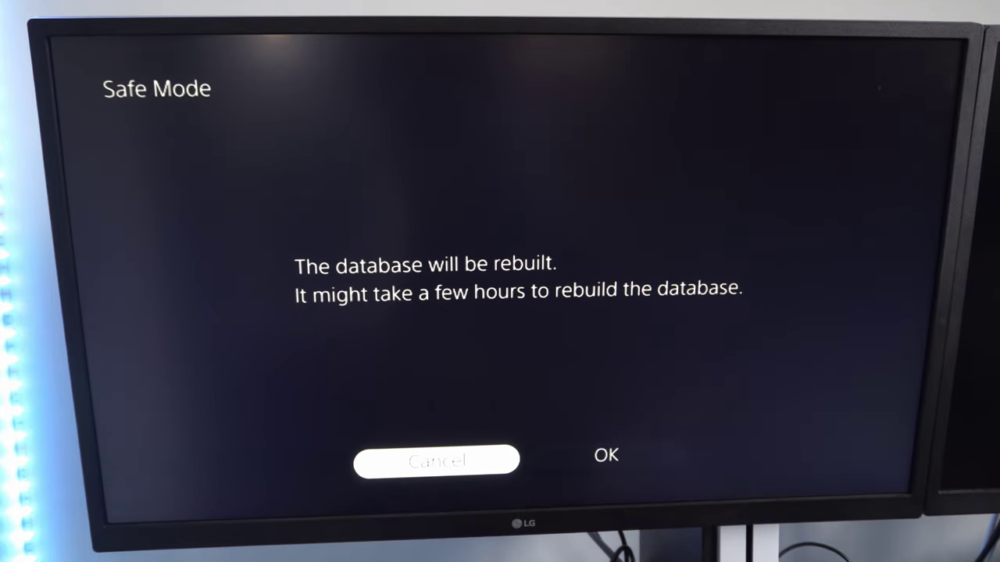